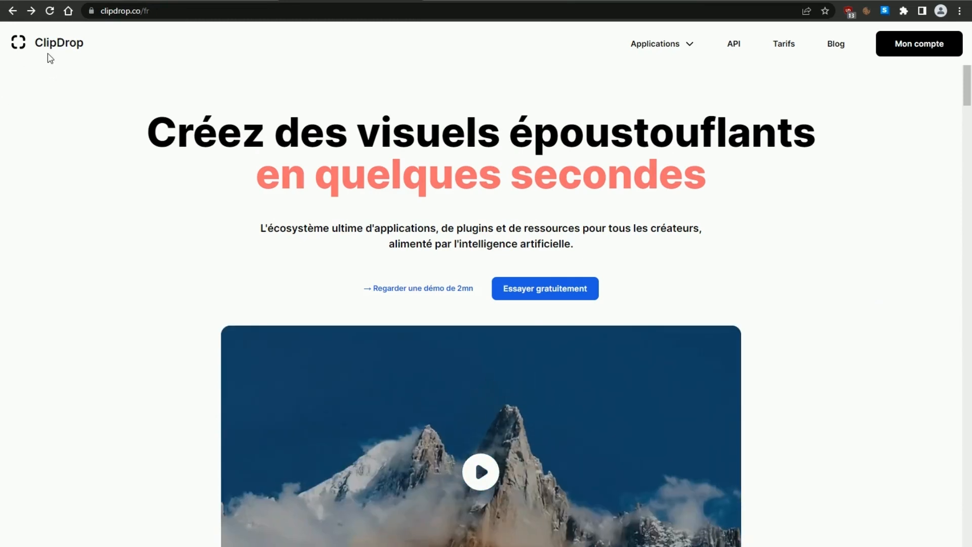
Step: Find the Remove Background tool among the ClipDrop tools and open it
{"action": "scroll", "coordinate": [719, 314], "scroll_direction": "down", "scroll_amount": 3}
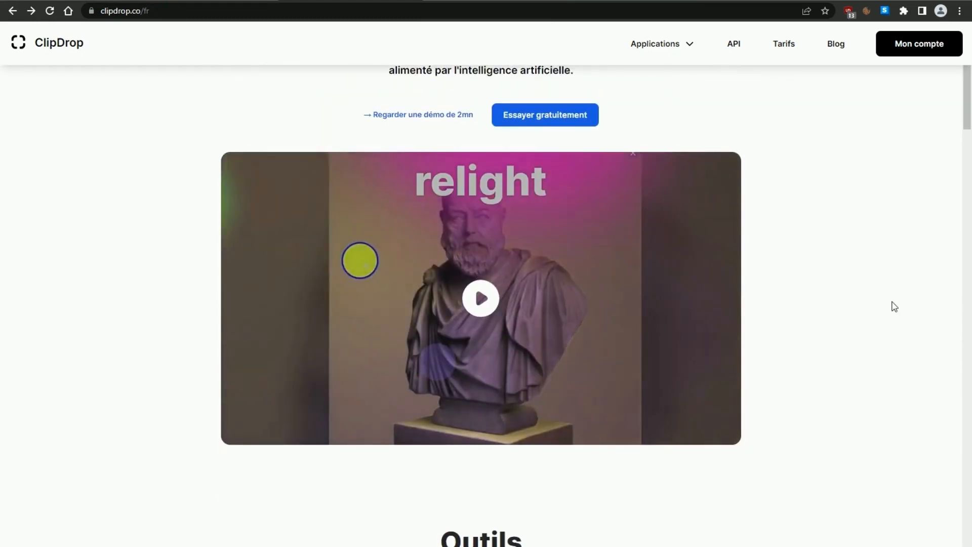
{"action": "scroll", "coordinate": [893, 306], "scroll_direction": "down", "scroll_amount": 3}
{"action": "scroll", "coordinate": [895, 306], "scroll_direction": "down", "scroll_amount": 3}
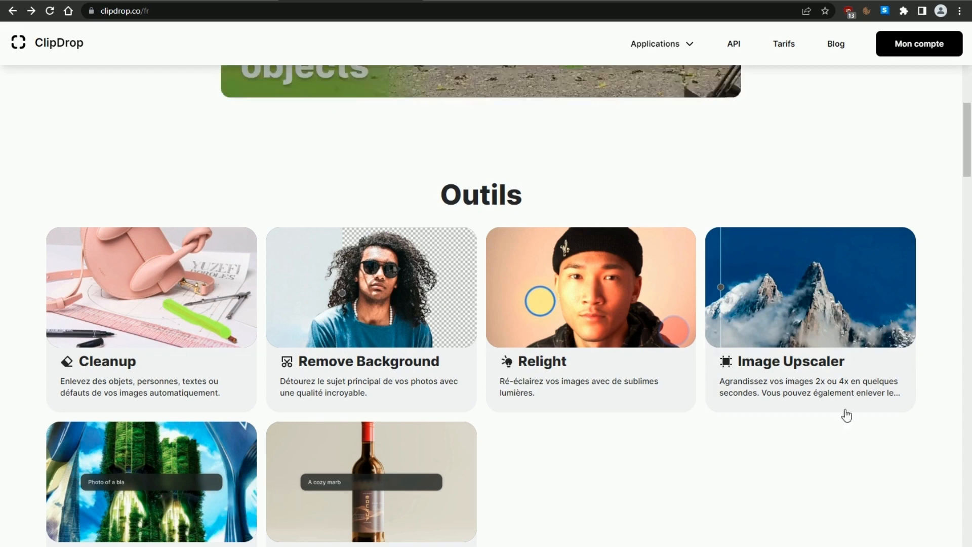
{"action": "scroll", "coordinate": [304, 496], "scroll_direction": "down", "scroll_amount": 2}
{"action": "mouse_move", "coordinate": [109, 440]}
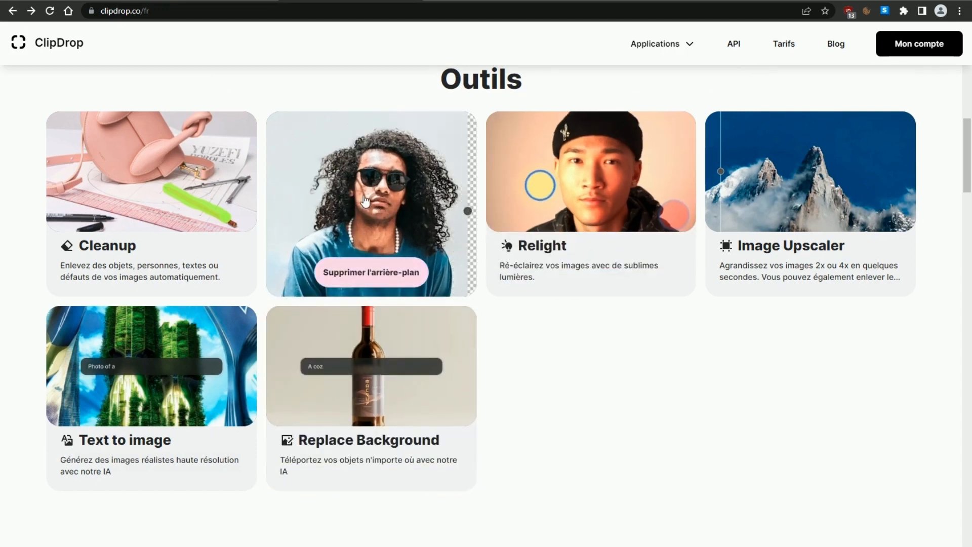
{"action": "left_click", "coordinate": [364, 195]}
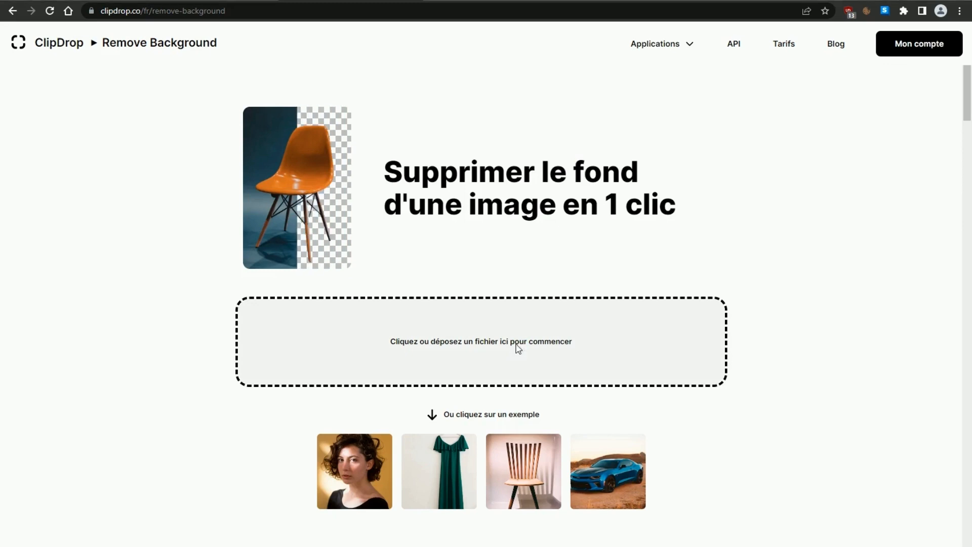
Step: Upload the homme image from the Bureau folder for background removal and download the full cutout
{"action": "left_click", "coordinate": [522, 348]}
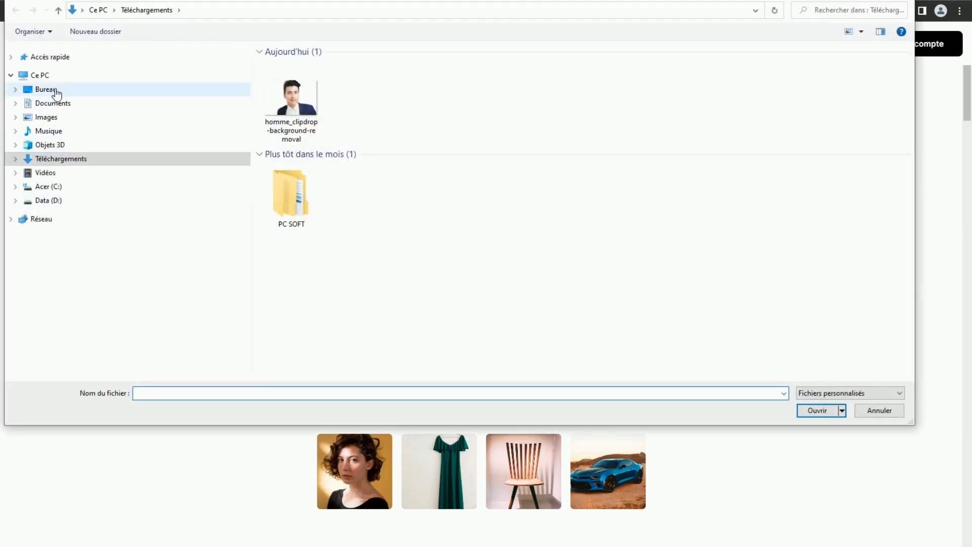
{"action": "left_click", "coordinate": [77, 90]}
{"action": "left_click", "coordinate": [542, 192]}
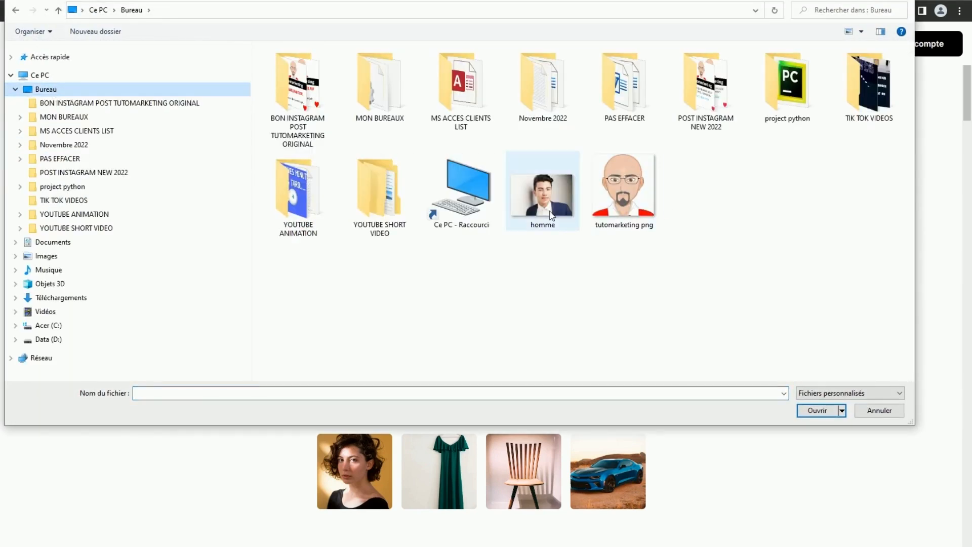
{"action": "left_click", "coordinate": [810, 410]}
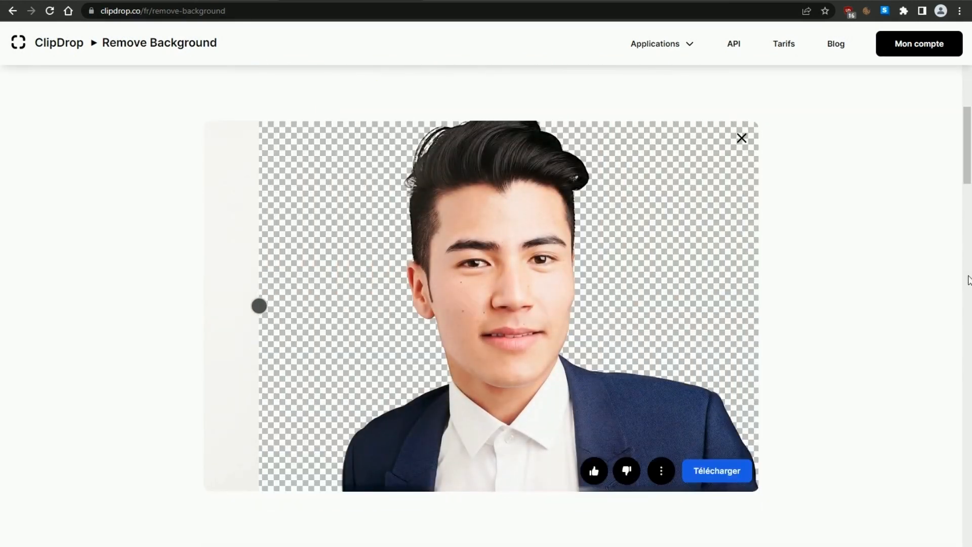
{"action": "left_click_drag", "start_coordinate": [259, 307], "coordinate": [200, 311]}
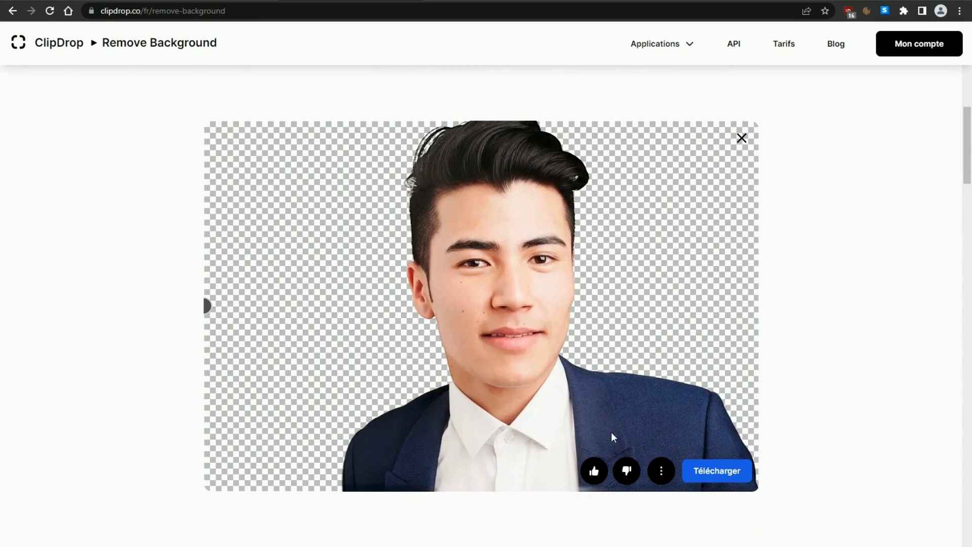
{"action": "left_click", "coordinate": [726, 472]}
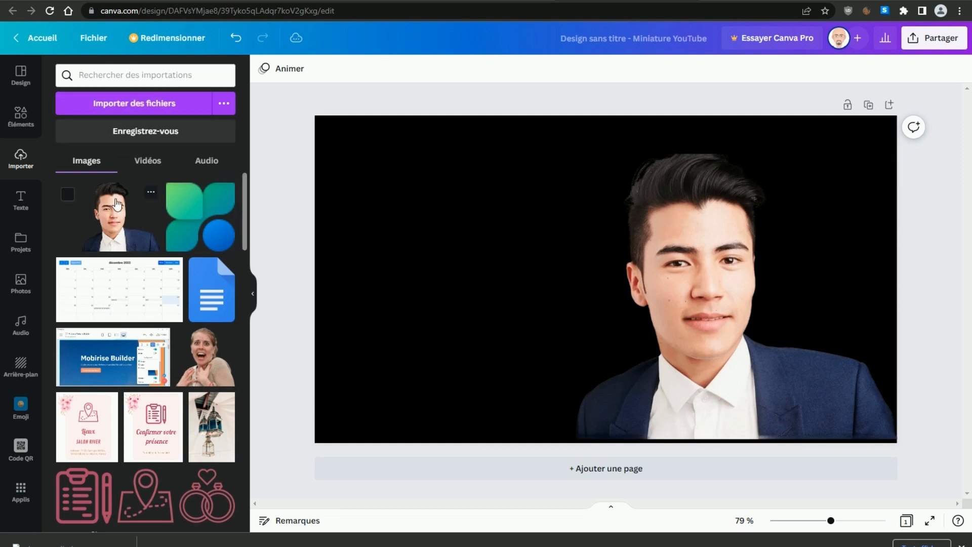
Step: Change the page background of the thumbnail design to the default coral red
{"action": "left_click", "coordinate": [378, 223]}
{"action": "left_click", "coordinate": [270, 71]}
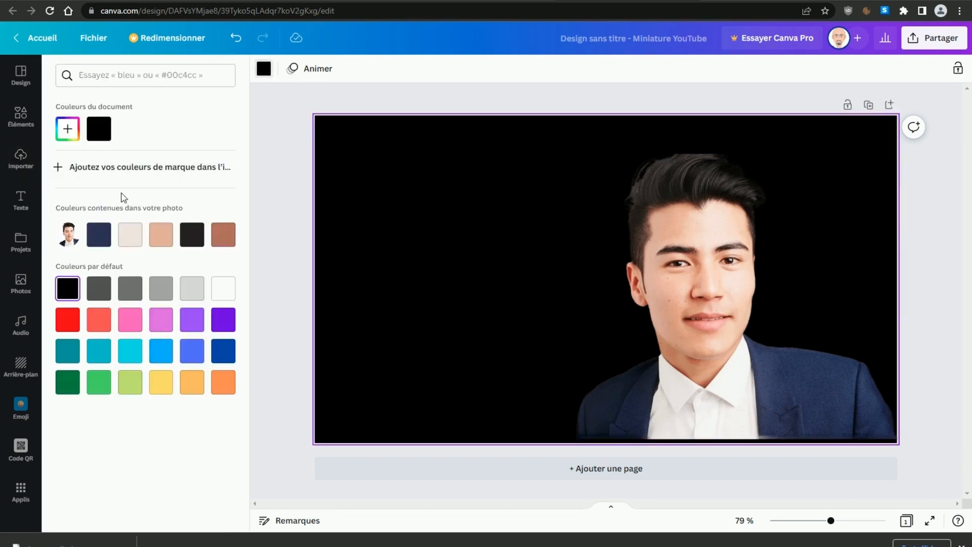
{"action": "left_click", "coordinate": [99, 319]}
Step: Shift the man's cutout slightly down to the page's lower edge and enlarge it a little from its upper-left corner
{"action": "left_click", "coordinate": [679, 355]}
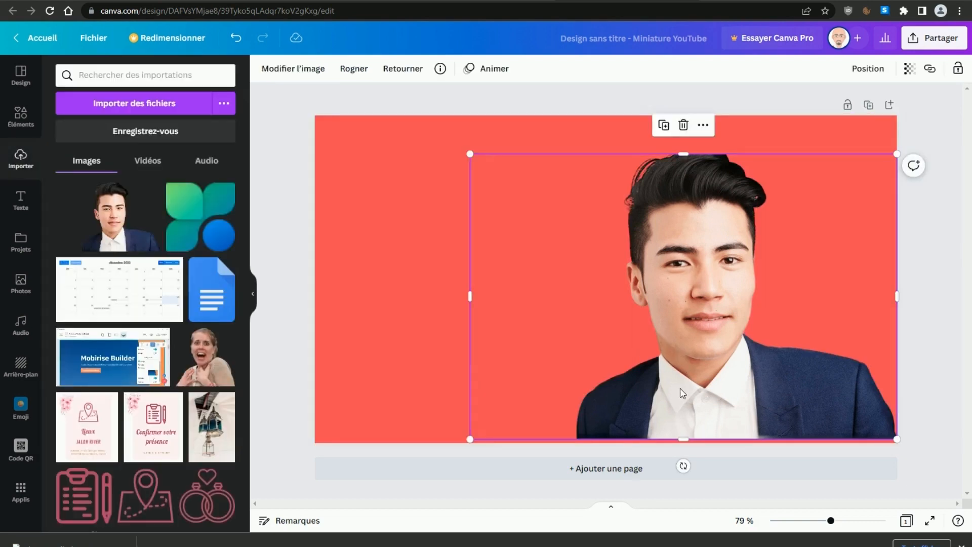
{"action": "left_click_drag", "start_coordinate": [680, 389], "coordinate": [680, 399]}
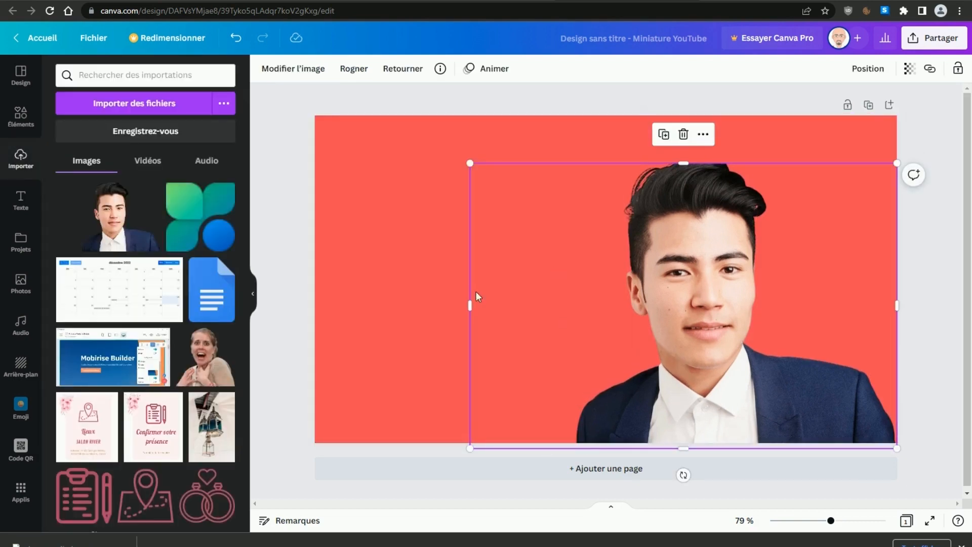
{"action": "mouse_move", "coordinate": [466, 159]}
{"action": "left_mouse_down"}
{"action": "mouse_move", "coordinate": [436, 144]}
{"action": "mouse_move", "coordinate": [452, 151]}
{"action": "left_mouse_up"}
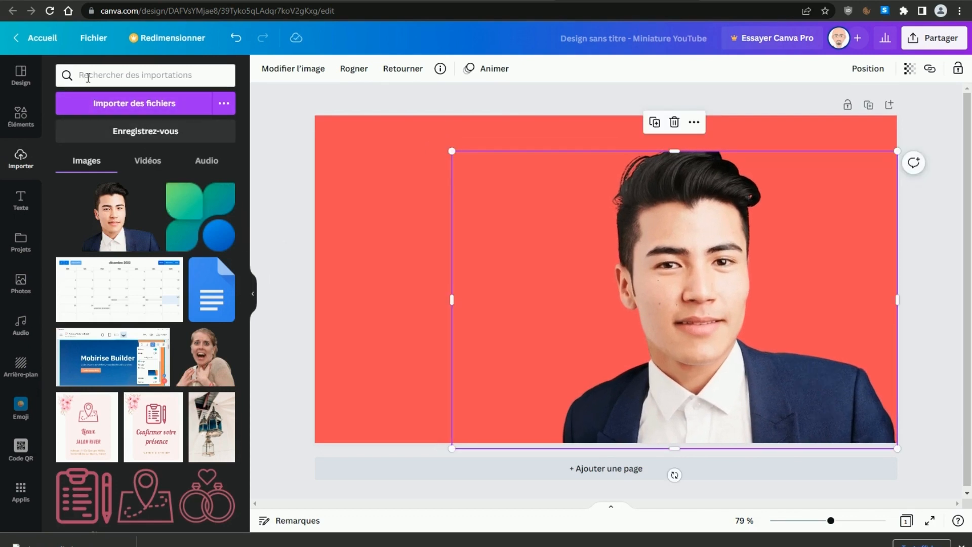
Step: Search the photo library for "espace" and add the red and blue nebula photo to the design
{"action": "left_click", "coordinate": [20, 124]}
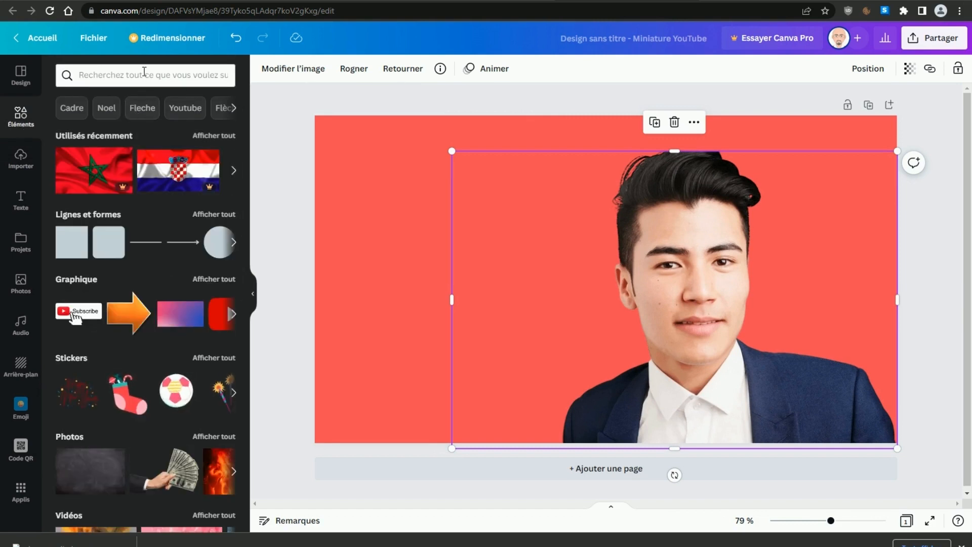
{"action": "left_click", "coordinate": [21, 283]}
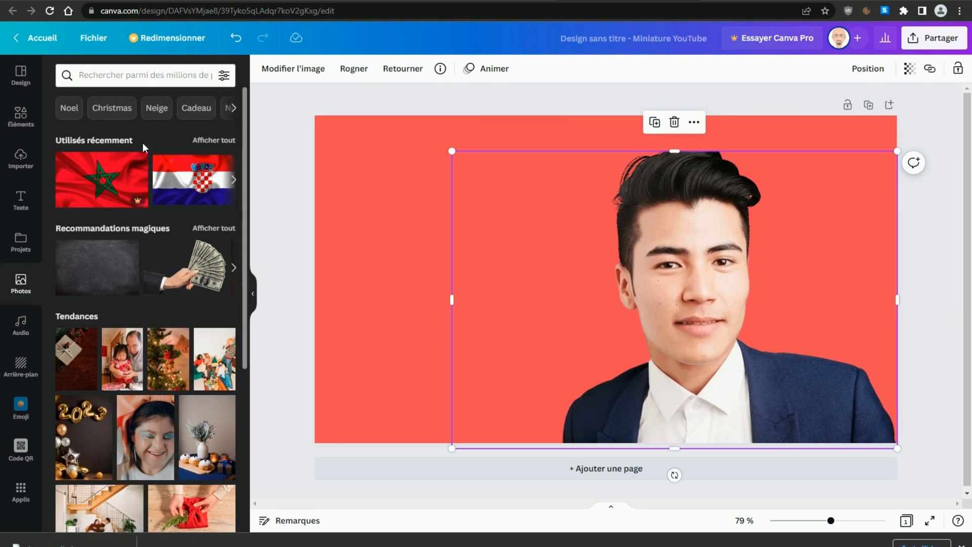
{"action": "left_click", "coordinate": [111, 76]}
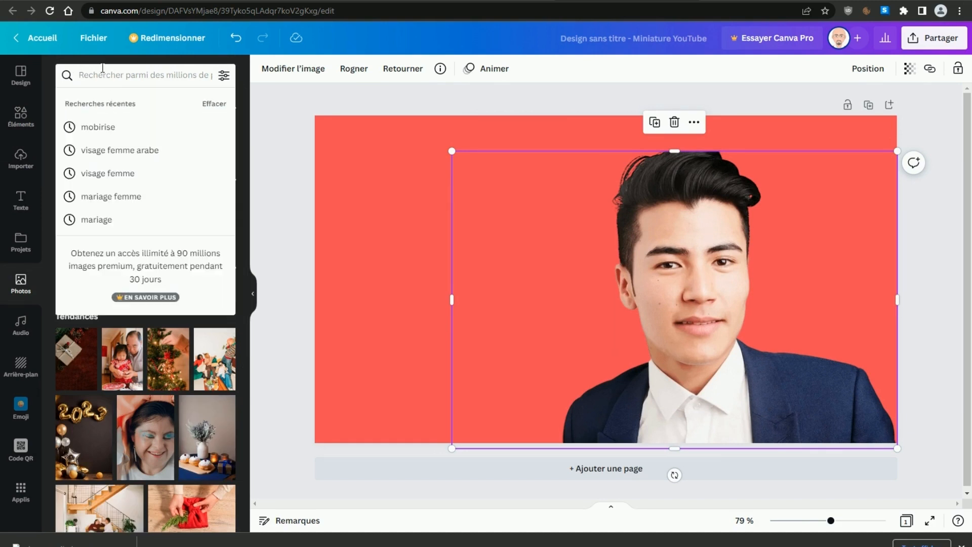
{"action": "type", "text": "espace"}
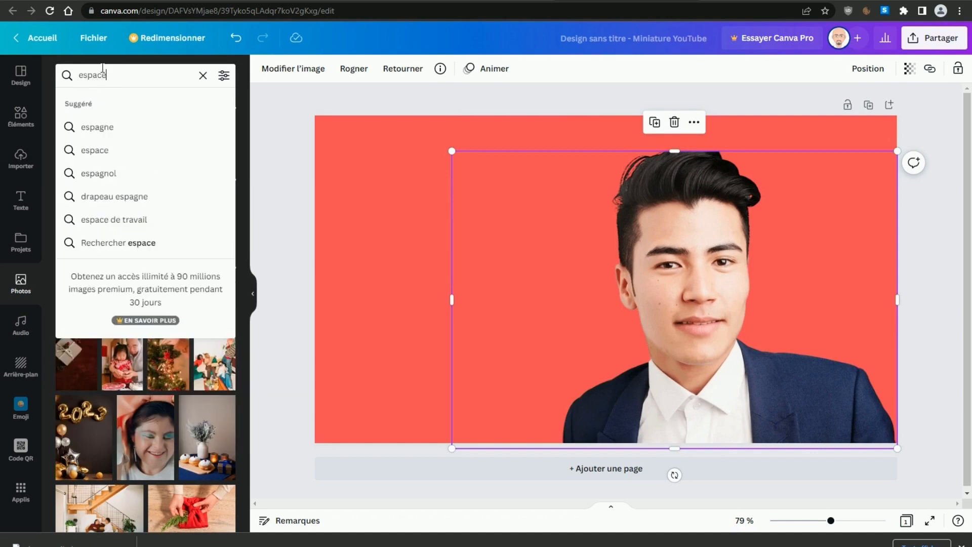
{"action": "key", "text": "Return"}
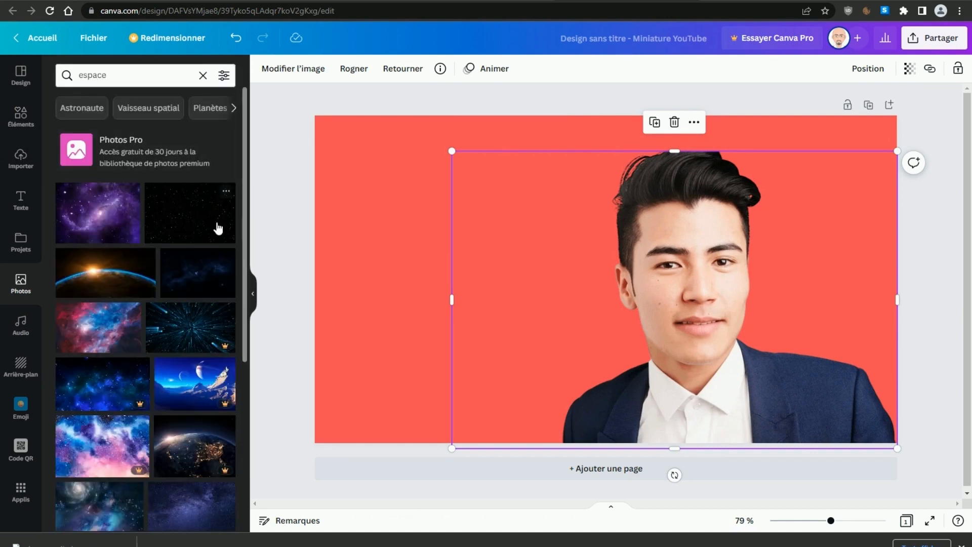
{"action": "left_click", "coordinate": [99, 336]}
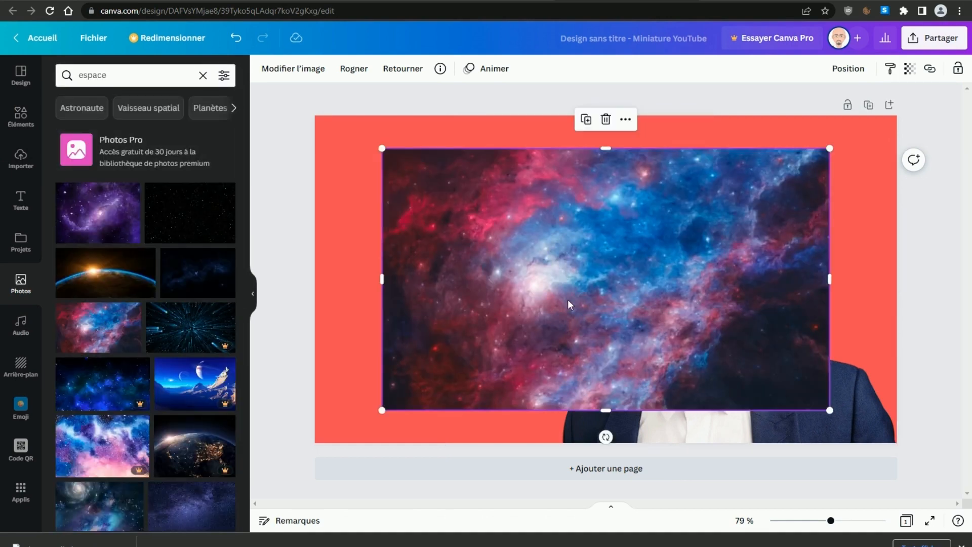
Step: Send the nebula photo behind the man's cutout and enlarge it to cover the whole page
{"action": "left_click_drag", "start_coordinate": [518, 289], "coordinate": [424, 232]}
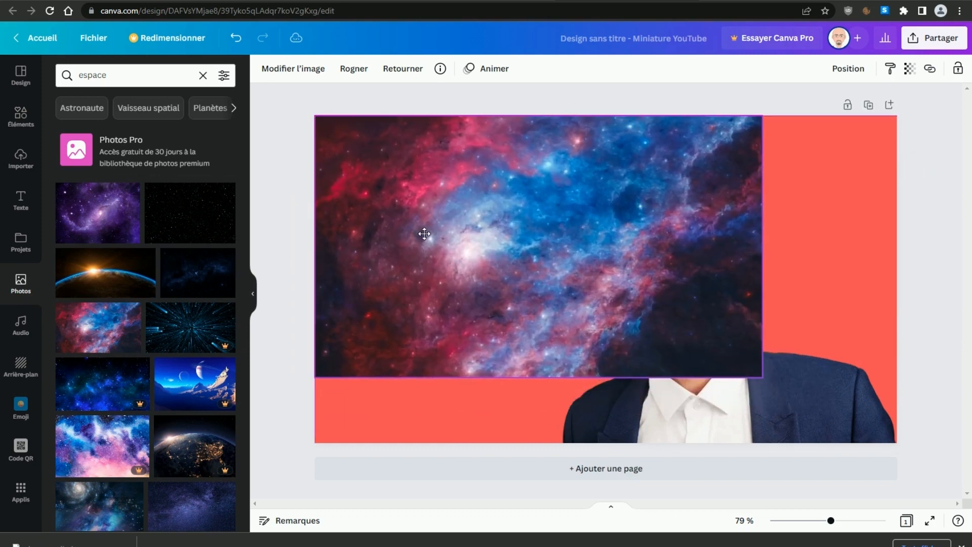
{"action": "right_click", "coordinate": [572, 251]}
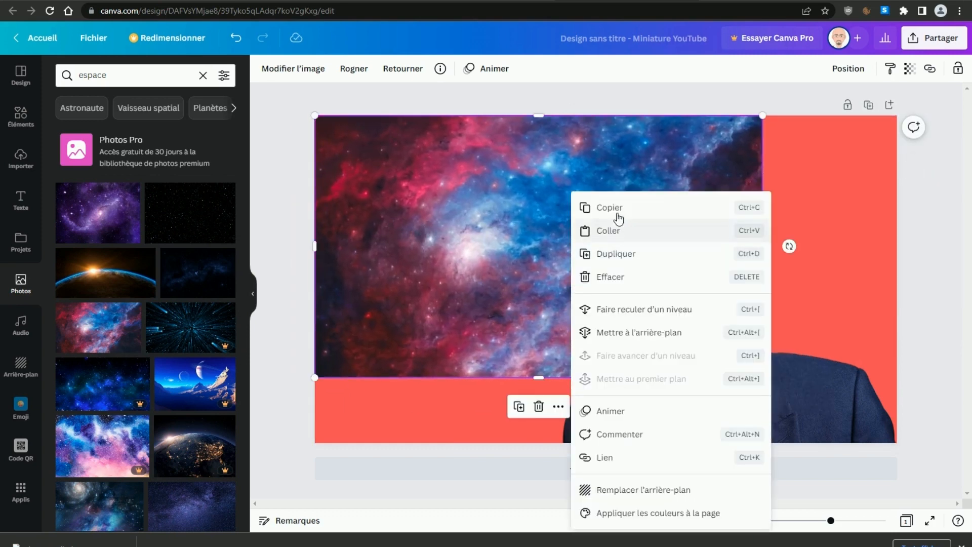
{"action": "left_click", "coordinate": [628, 330]}
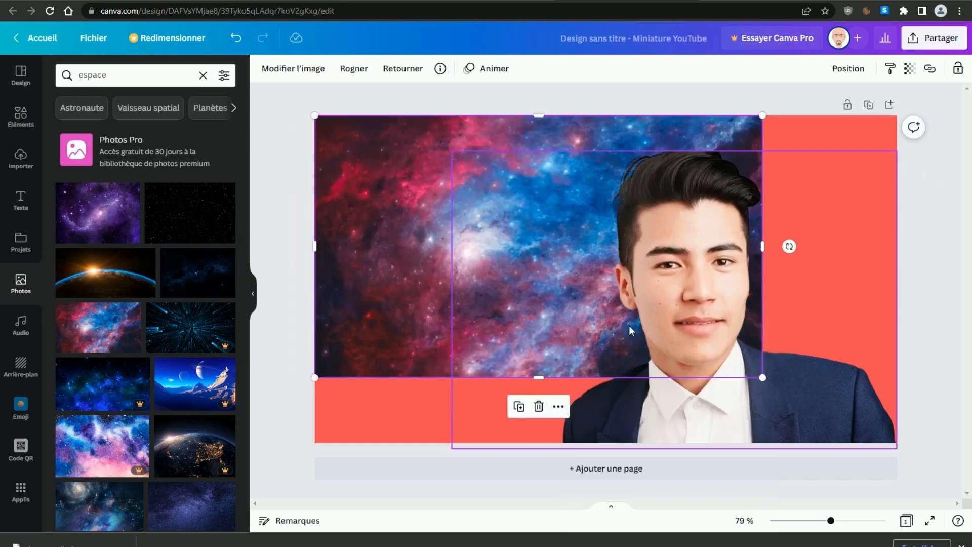
{"action": "left_click_drag", "start_coordinate": [762, 378], "coordinate": [912, 465]}
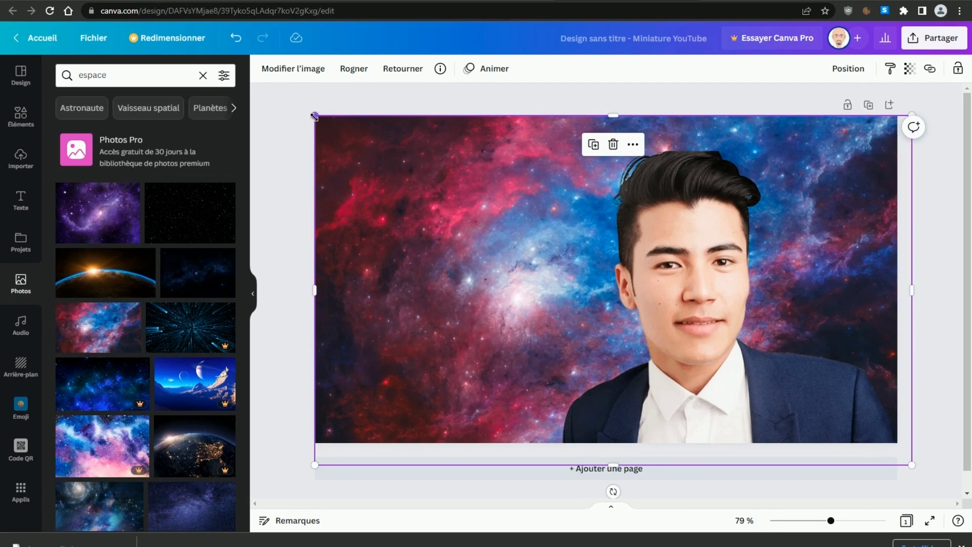
{"action": "left_click_drag", "start_coordinate": [314, 116], "coordinate": [298, 105]}
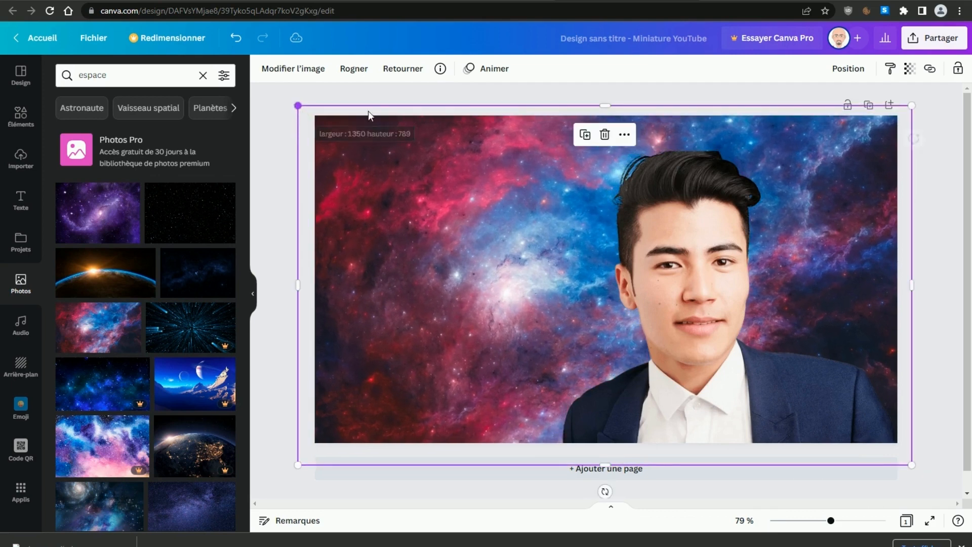
{"action": "left_click", "coordinate": [950, 322]}
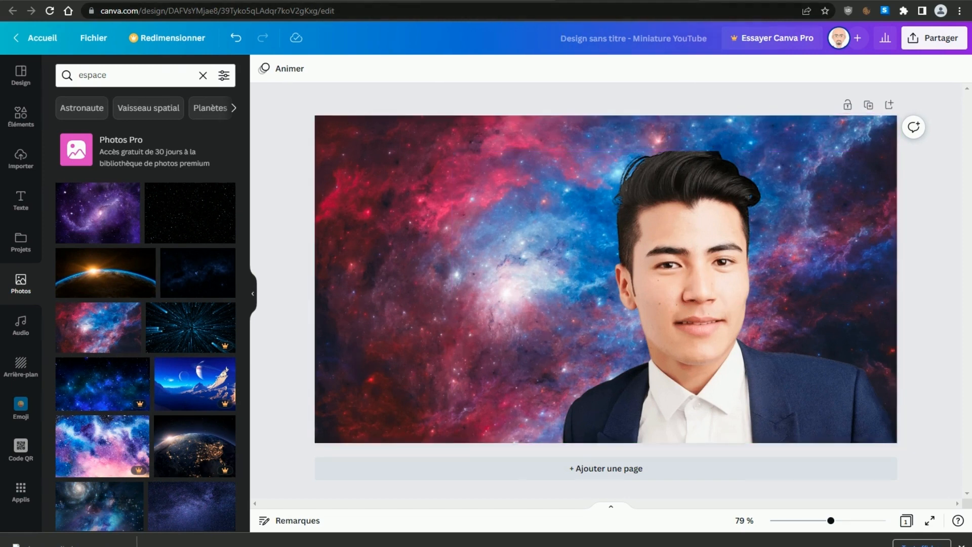
Step: Switch back to ClipDrop, return to its home page and open the Relight tool
{"action": "left_click", "coordinate": [314, 1]}
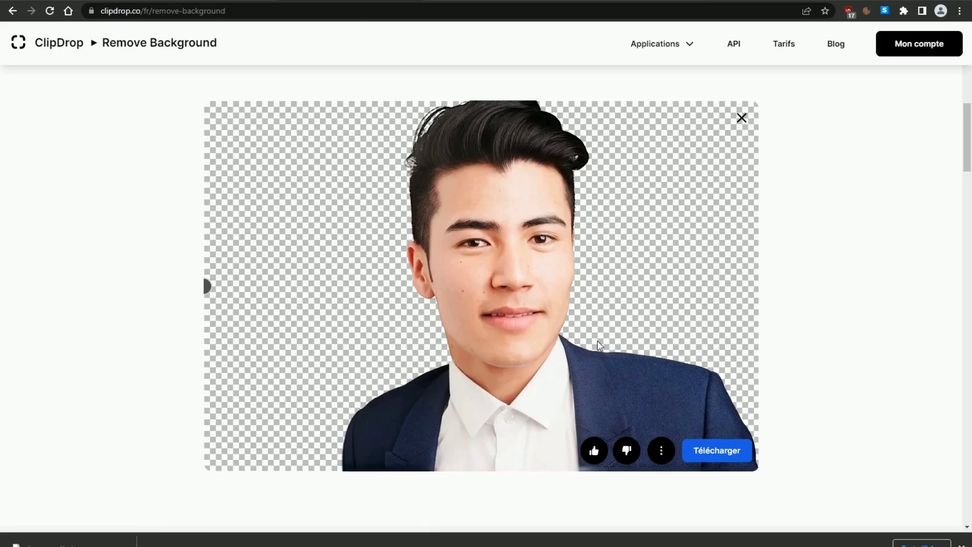
{"action": "scroll", "coordinate": [85, 79], "scroll_direction": "down", "scroll_amount": 8}
{"action": "scroll", "coordinate": [86, 79], "scroll_direction": "up", "scroll_amount": 3}
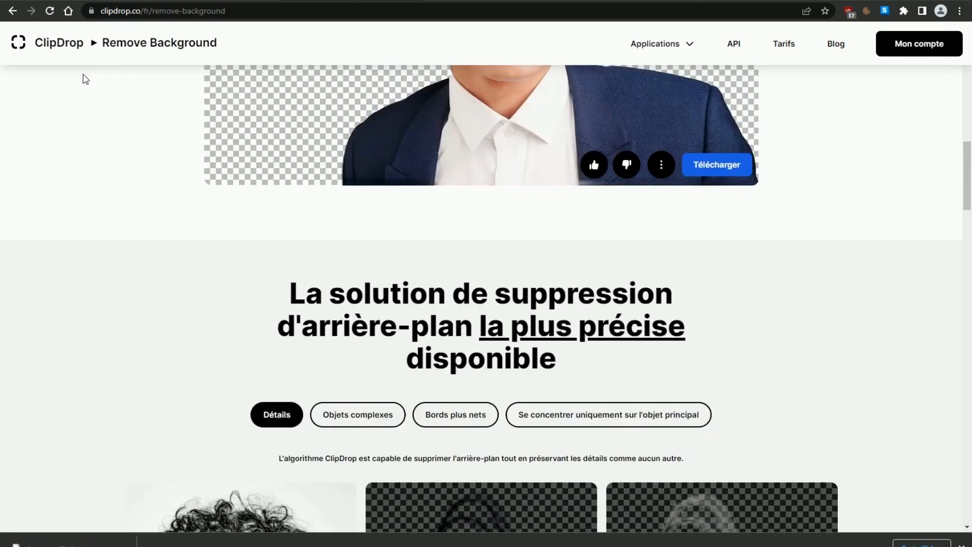
{"action": "left_click", "coordinate": [20, 43]}
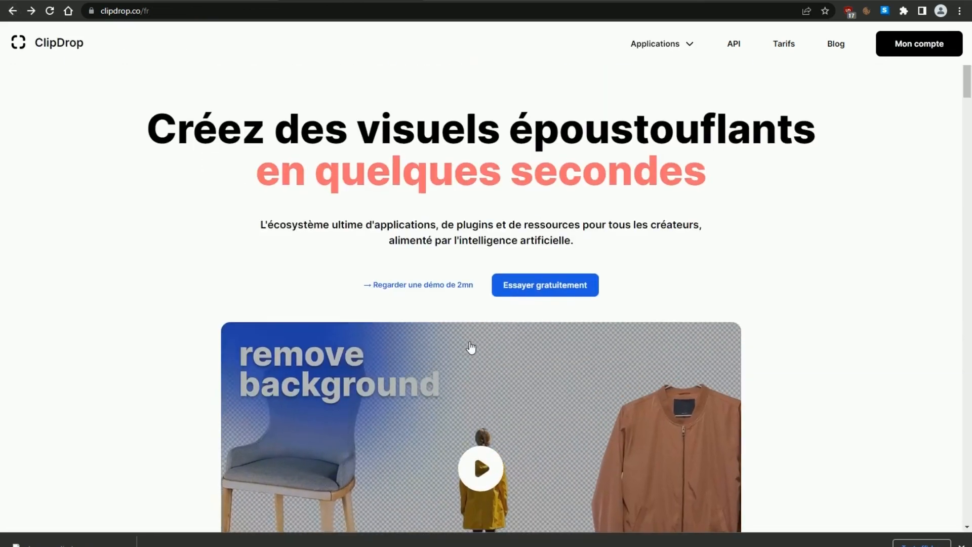
{"action": "scroll", "coordinate": [471, 348], "scroll_direction": "down", "scroll_amount": 12}
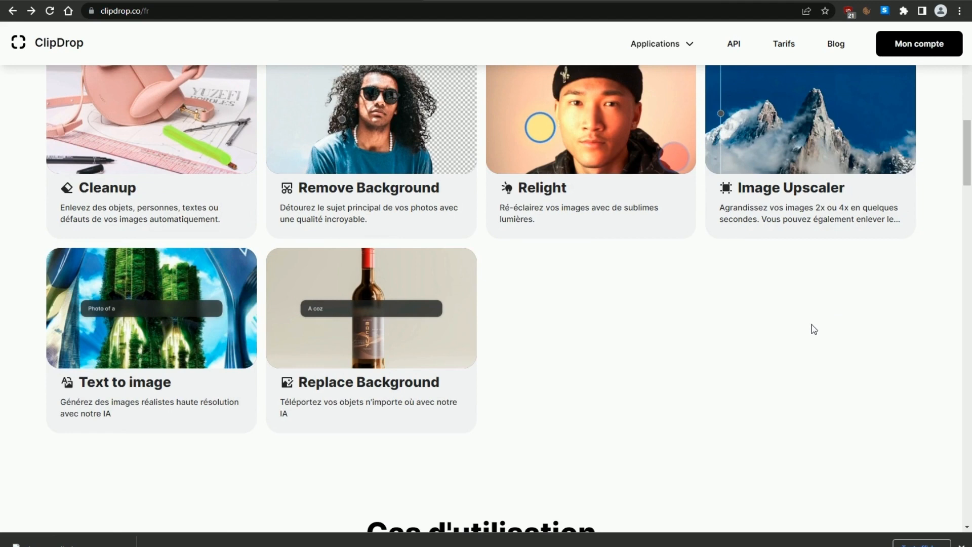
{"action": "scroll", "coordinate": [814, 329], "scroll_direction": "up", "scroll_amount": 5}
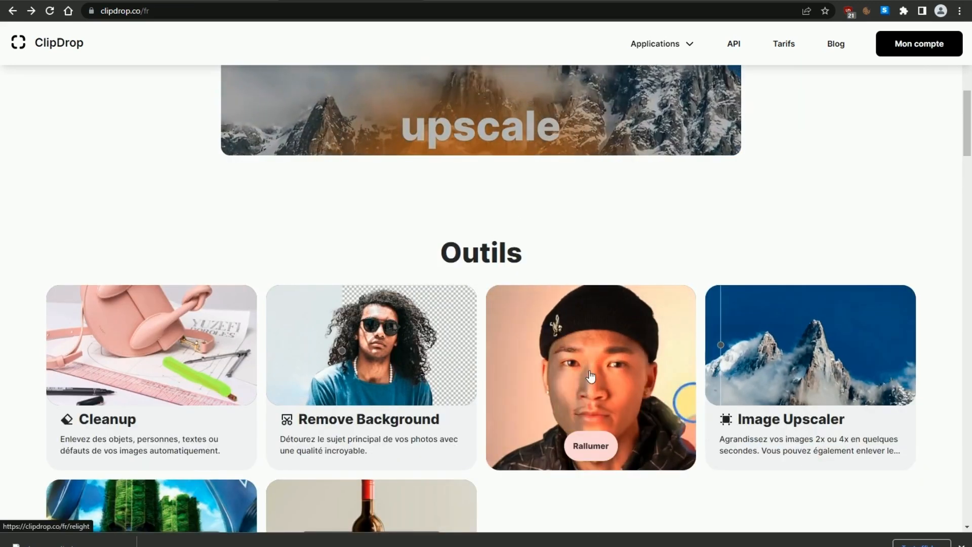
{"action": "left_click", "coordinate": [591, 377]}
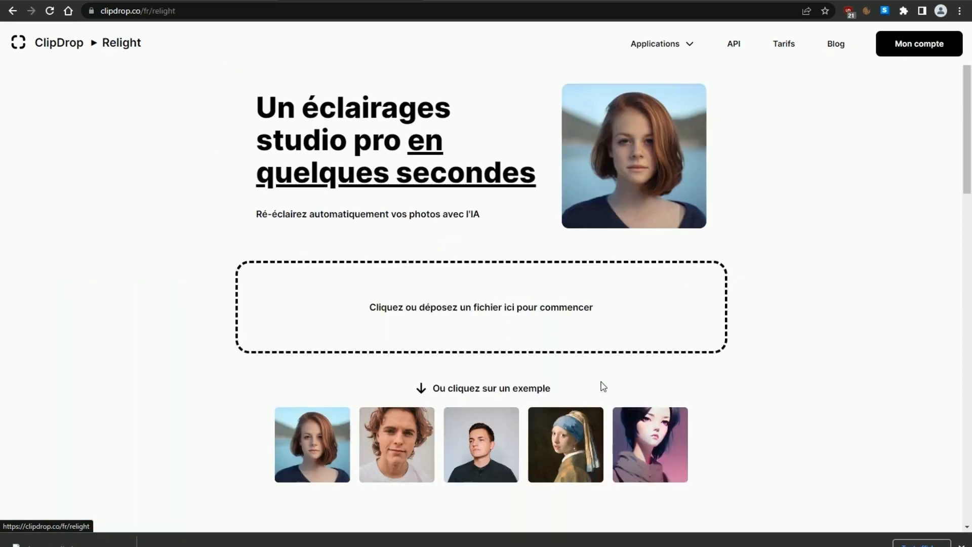
Step: Upload the homme image from the Bureau folder to the Relight tool
{"action": "left_click", "coordinate": [482, 317]}
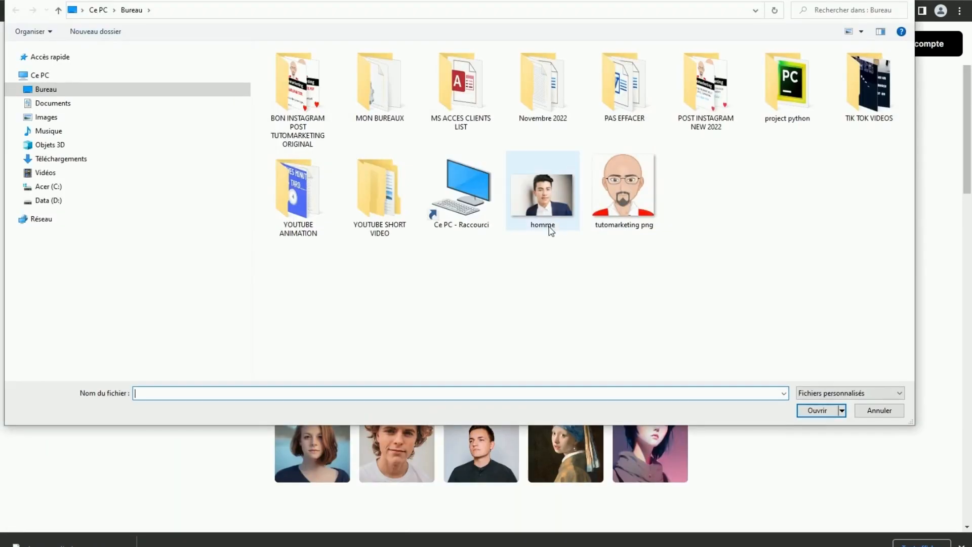
{"action": "left_click", "coordinate": [550, 231]}
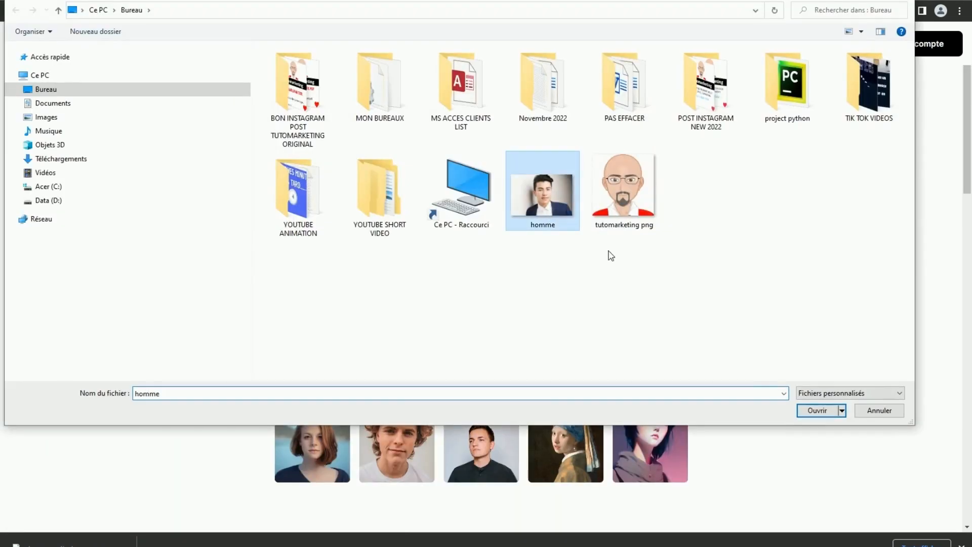
{"action": "left_click", "coordinate": [818, 411]}
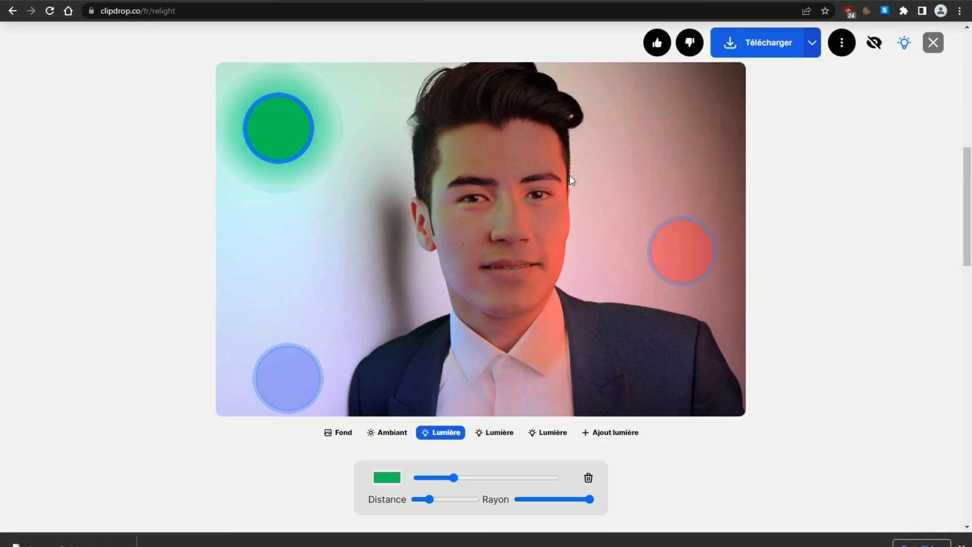
Step: Move the red light up to the upper-right corner area of the portrait
{"action": "left_click", "coordinate": [691, 264]}
{"action": "left_click_drag", "start_coordinate": [693, 247], "coordinate": [679, 104]}
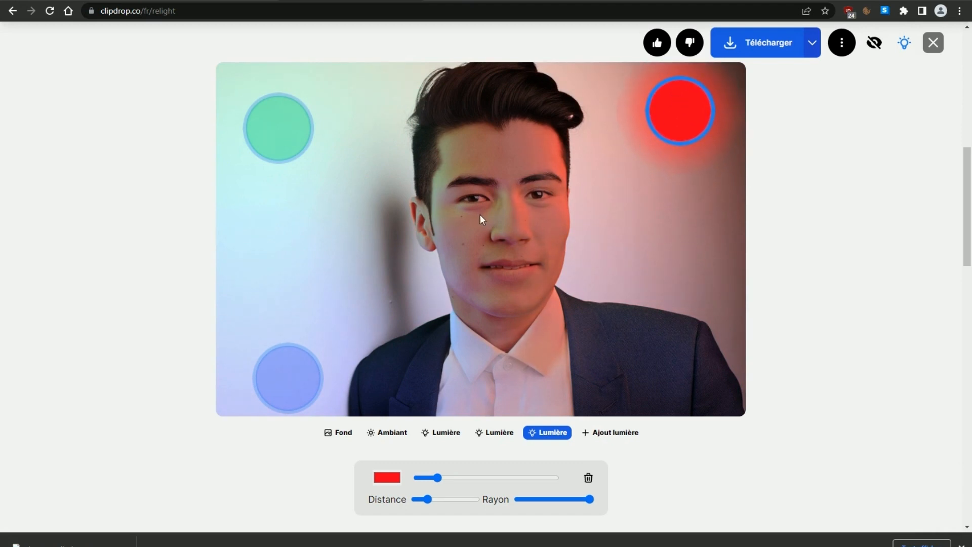
Step: Lower the red light so it sits beside the man's face, and download the relit portrait
{"action": "left_click", "coordinate": [282, 377]}
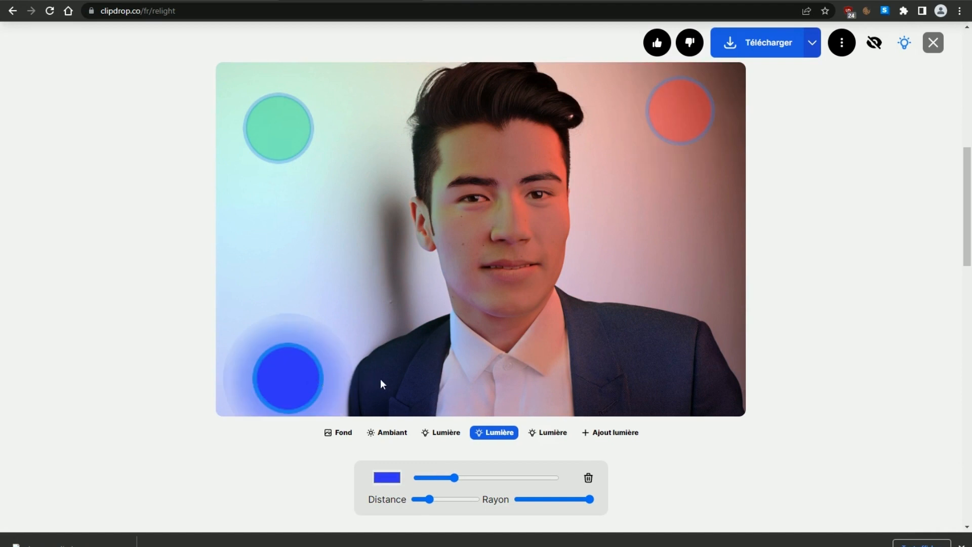
{"action": "left_click", "coordinate": [681, 135]}
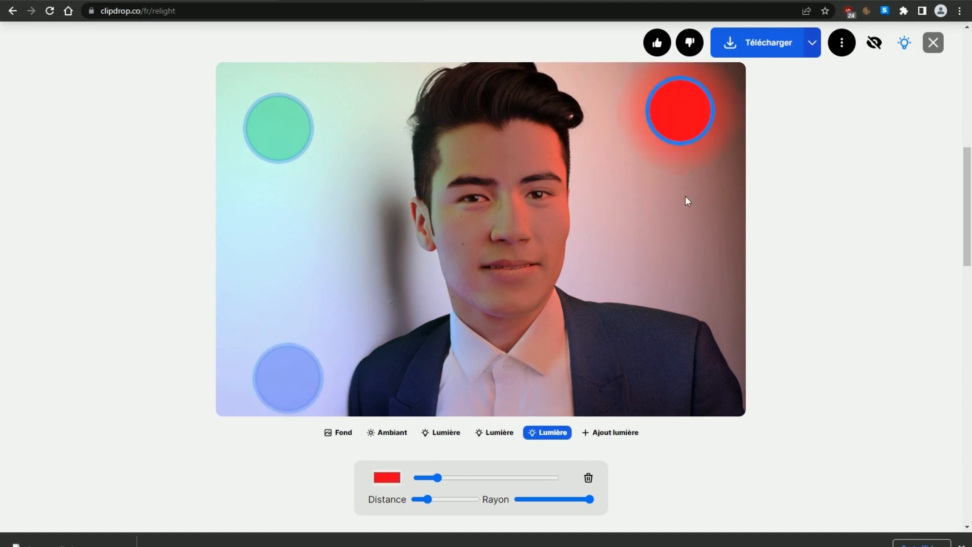
{"action": "left_click_drag", "start_coordinate": [679, 126], "coordinate": [672, 200]}
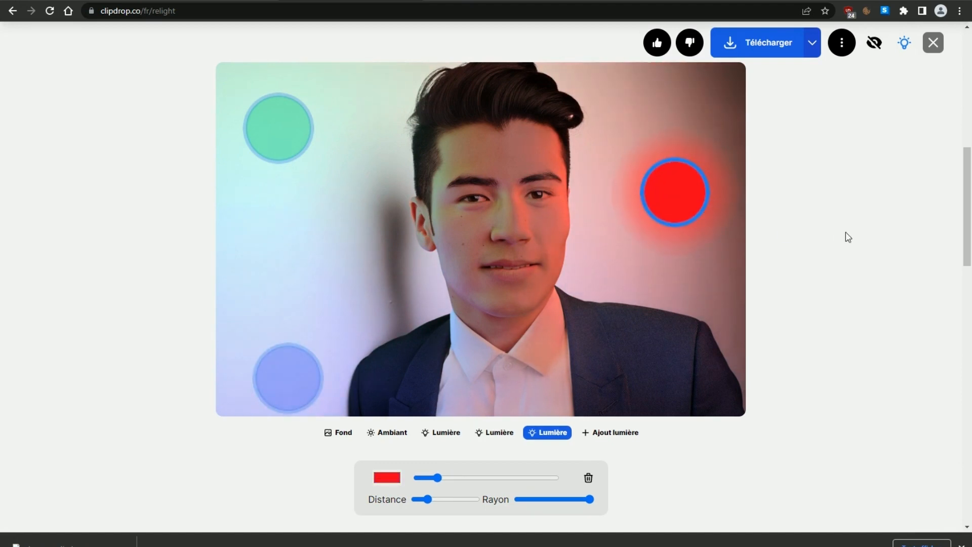
{"action": "left_click", "coordinate": [762, 43]}
Step: Return to the ClipDrop home page and open the Remove Background tool
{"action": "left_click", "coordinate": [13, 11]}
{"action": "scroll", "coordinate": [465, 375], "scroll_direction": "down", "scroll_amount": 10}
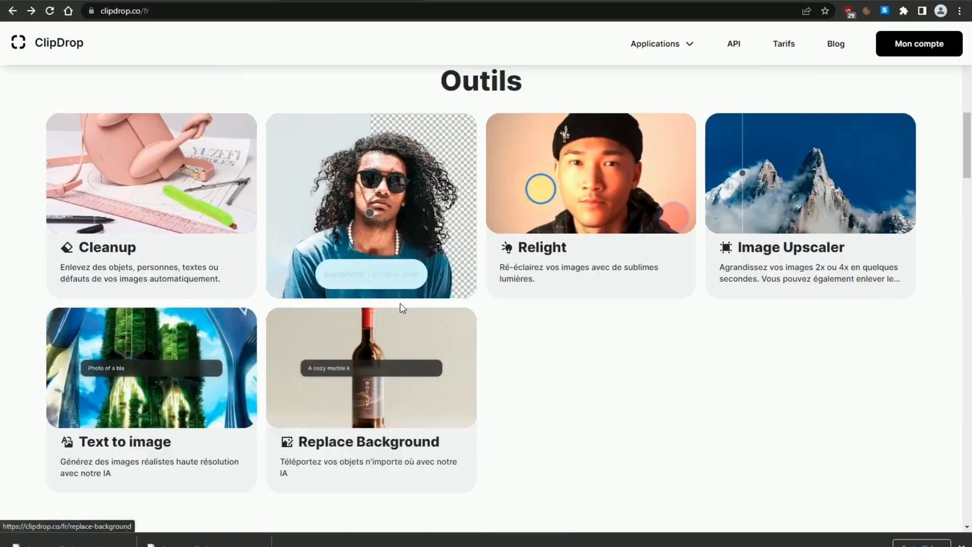
{"action": "left_click", "coordinate": [354, 211]}
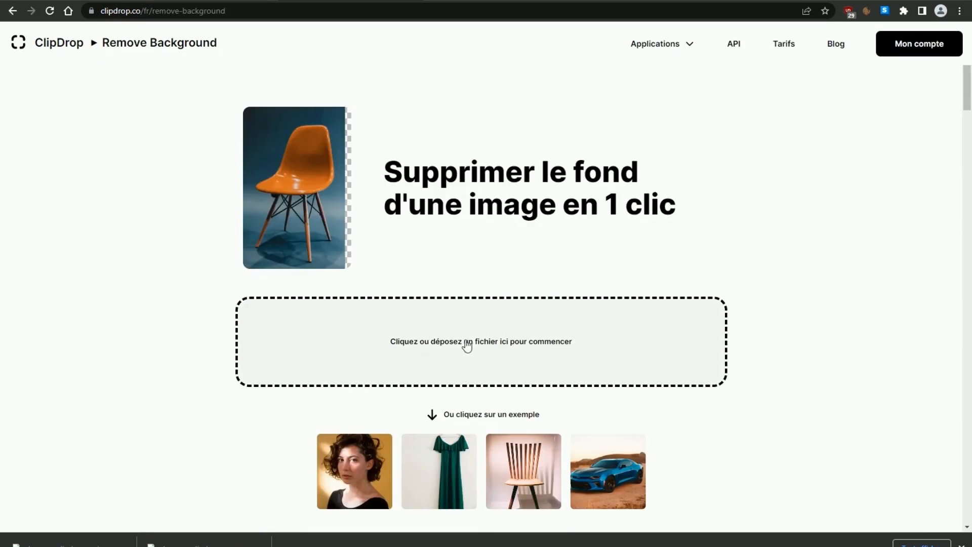
Step: Remove the background from homme_clipdrop-relight in the Téléchargements folder and download the resulting cutout
{"action": "left_click", "coordinate": [440, 319]}
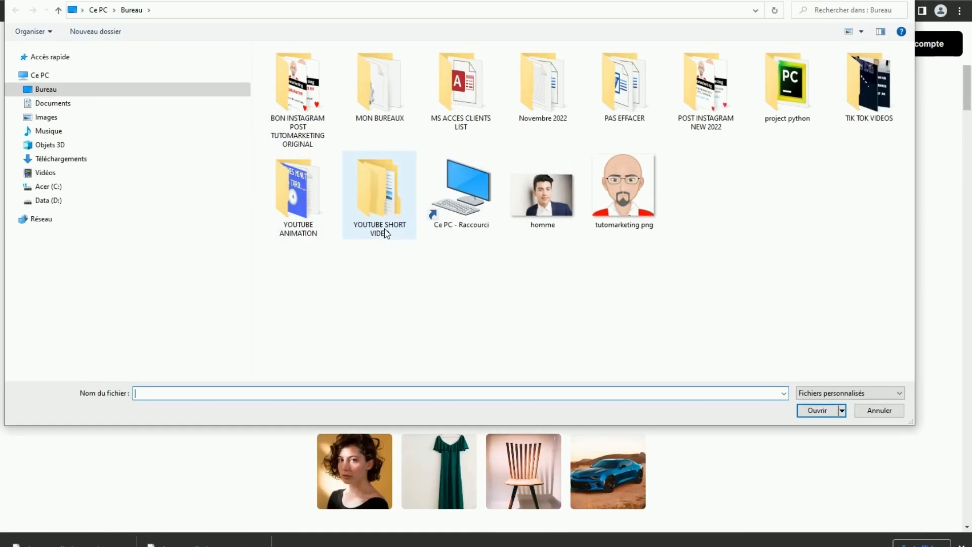
{"action": "left_click", "coordinate": [62, 159]}
{"action": "left_click", "coordinate": [300, 99]}
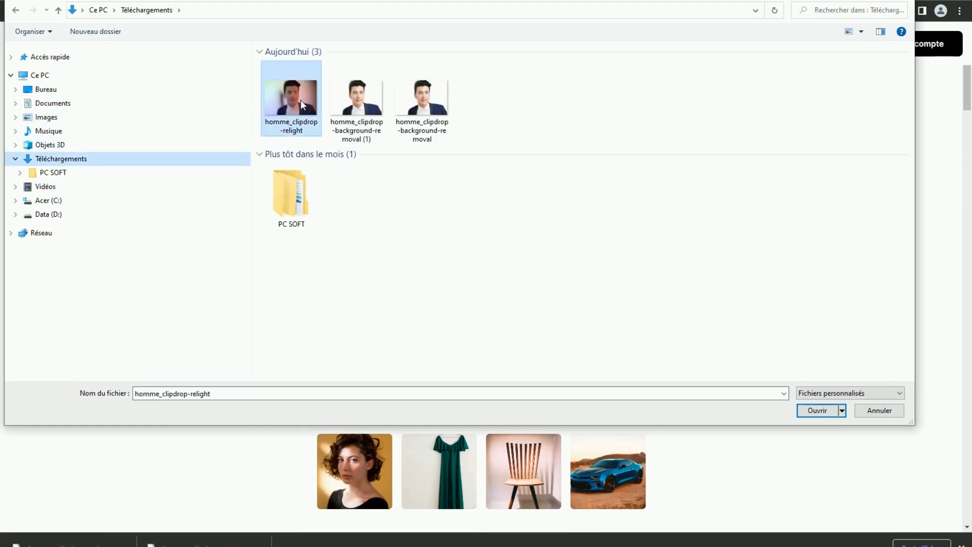
{"action": "left_click", "coordinate": [811, 412]}
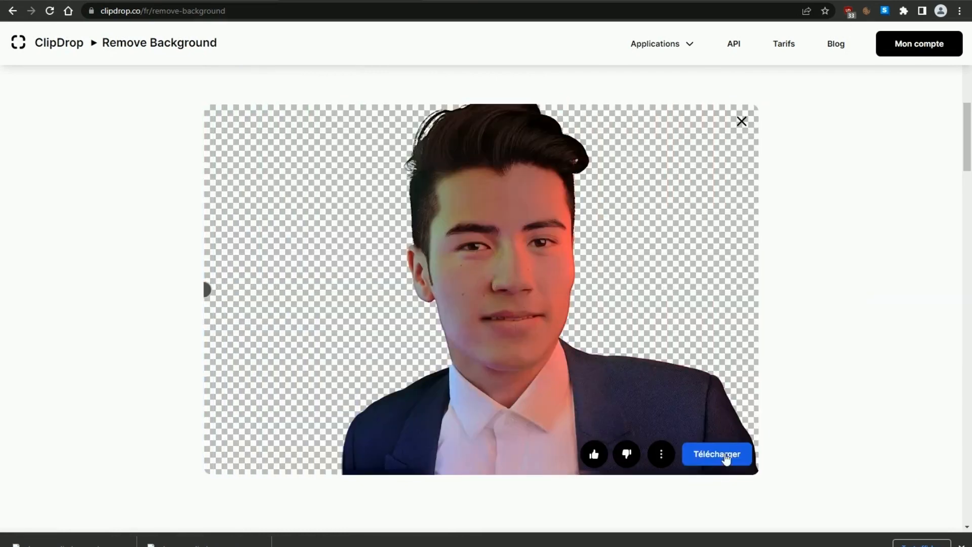
{"action": "left_click", "coordinate": [726, 459]}
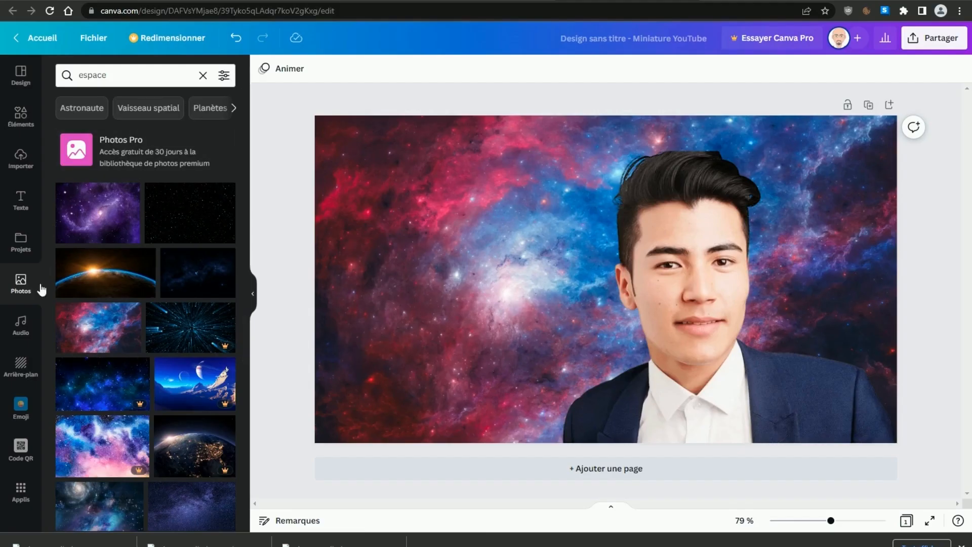
Step: Switch to the Canva thumbnail design and import homme_clipdrop-relight_clipdrop-background-removal from the Téléchargements folder
{"action": "left_click", "coordinate": [21, 163]}
{"action": "left_click", "coordinate": [134, 100]}
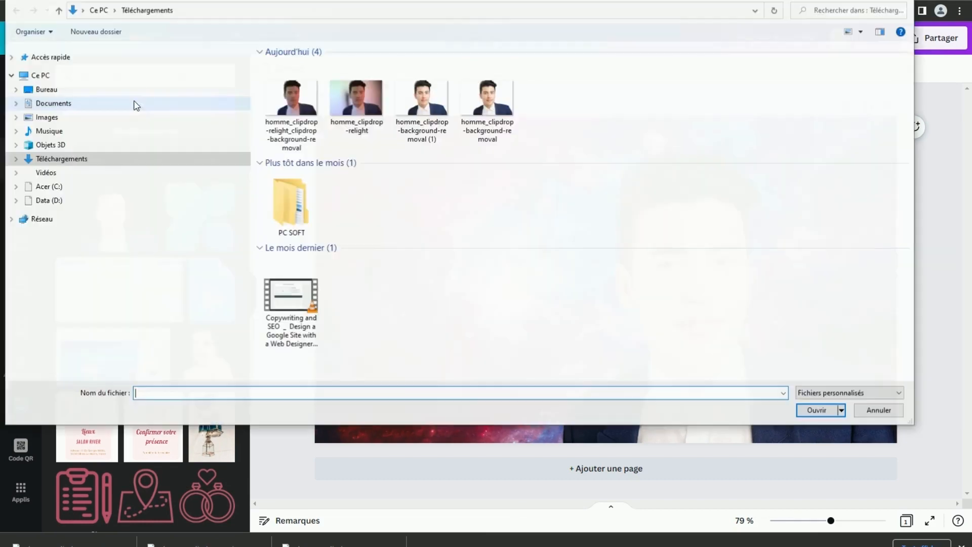
{"action": "left_click", "coordinate": [302, 115]}
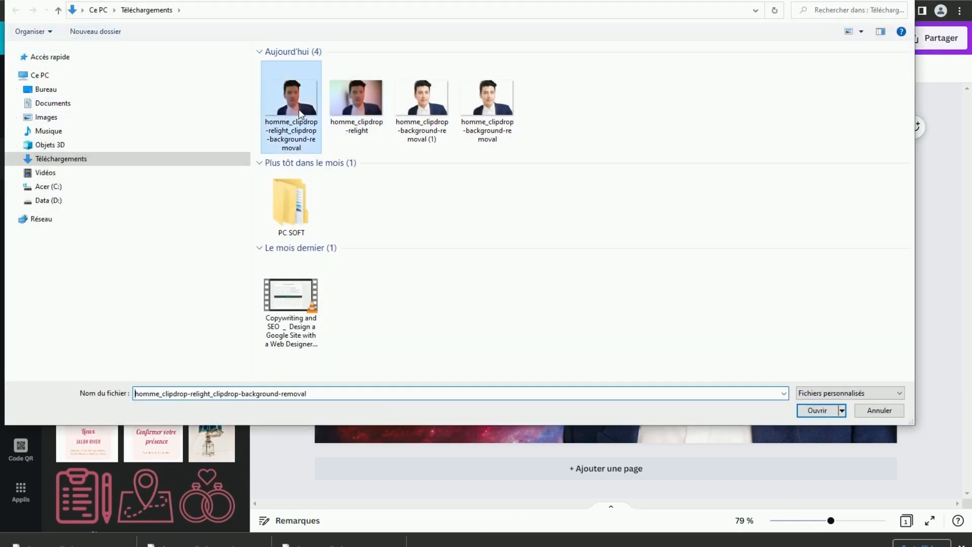
{"action": "left_click", "coordinate": [816, 410]}
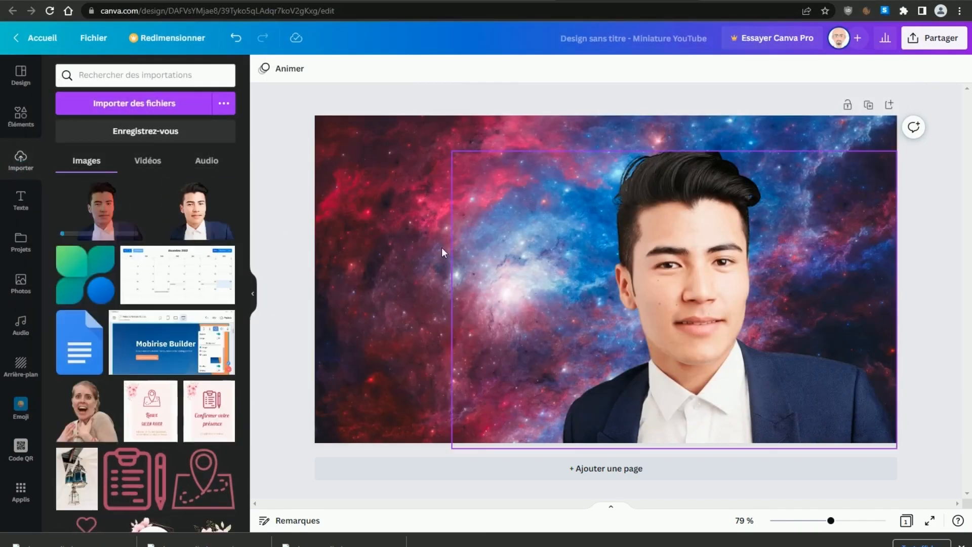
Step: Delete the original cutout of the man from the page and add the relit cutout in its place
{"action": "left_click", "coordinate": [706, 324]}
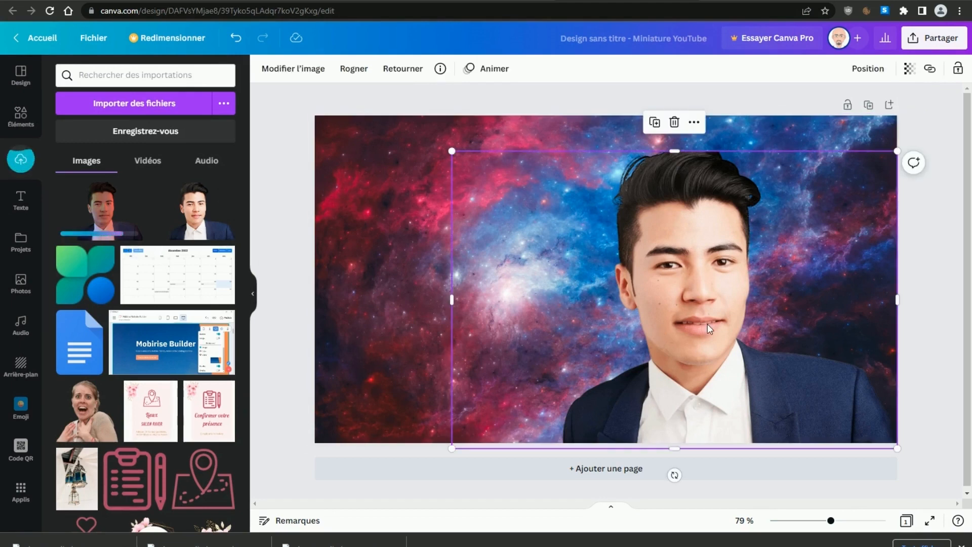
{"action": "left_click", "coordinate": [675, 122]}
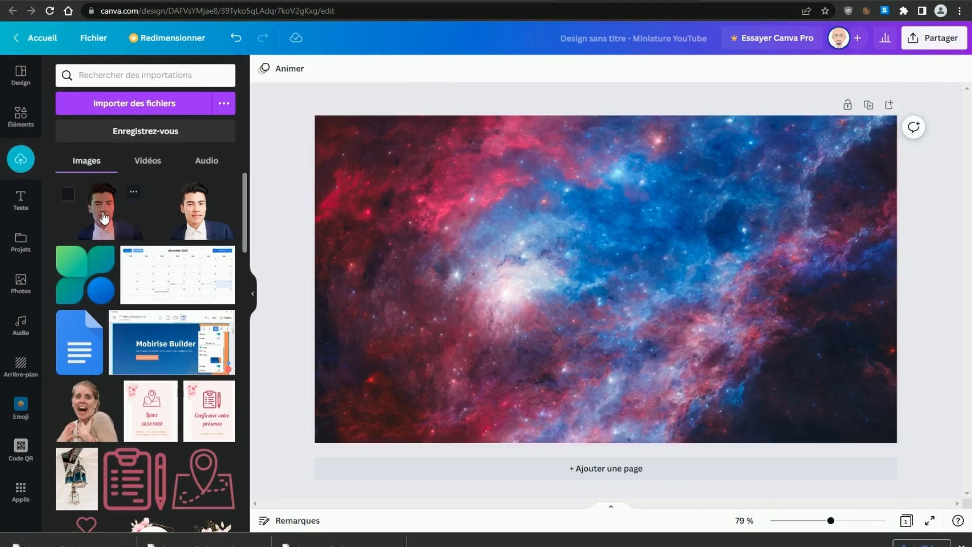
{"action": "left_click", "coordinate": [101, 218]}
Step: Enlarge the relit cutout and position it on the right side of the page over the nebula background
{"action": "left_click_drag", "start_coordinate": [751, 375], "coordinate": [909, 481]}
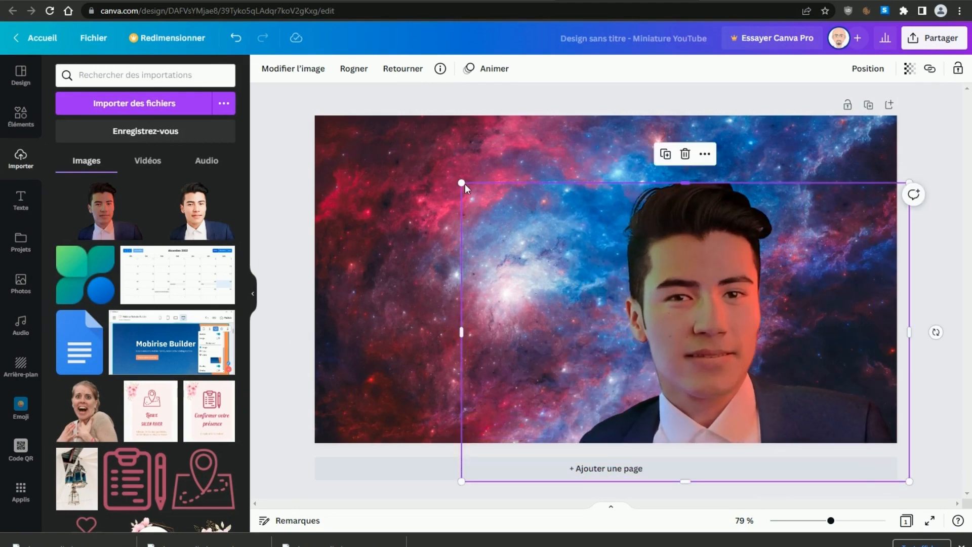
{"action": "left_click_drag", "start_coordinate": [462, 183], "coordinate": [398, 155]}
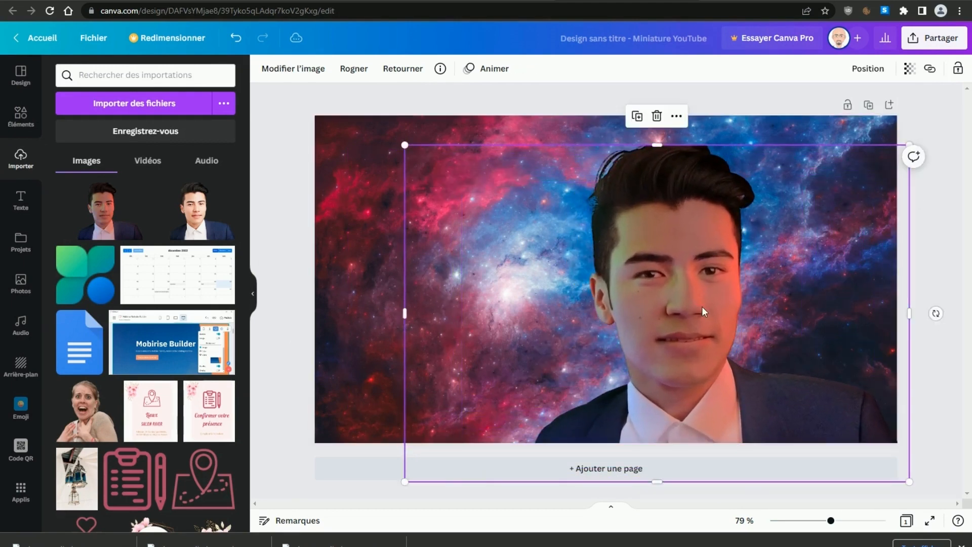
{"action": "left_click_drag", "start_coordinate": [702, 306], "coordinate": [747, 292]}
{"action": "left_click", "coordinate": [403, 307]}
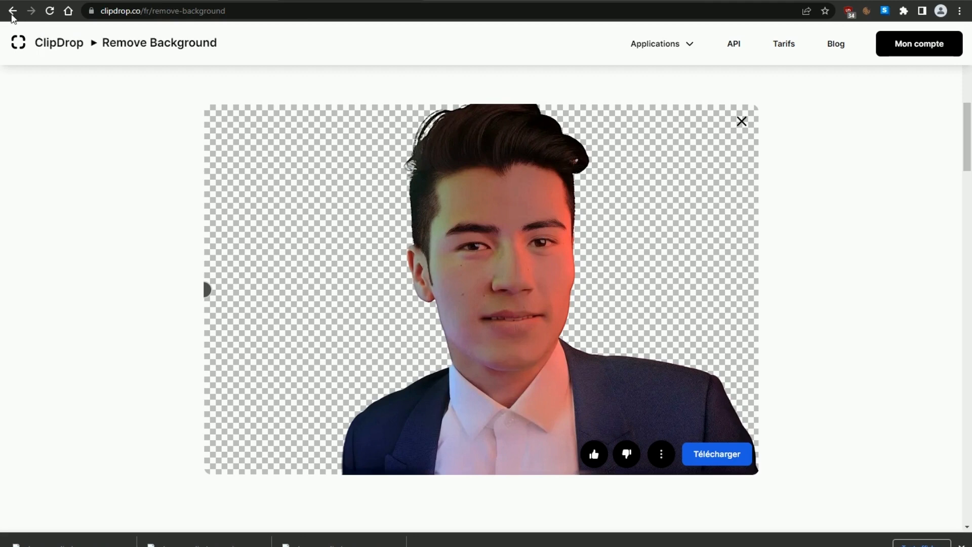
Step: Switch back to ClipDrop and return to its home page
{"action": "left_click", "coordinate": [12, 10]}
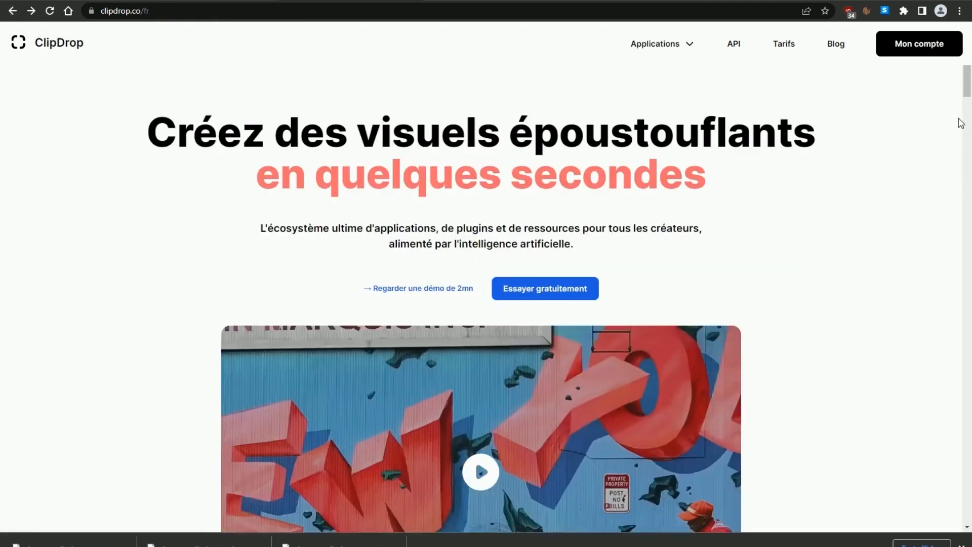